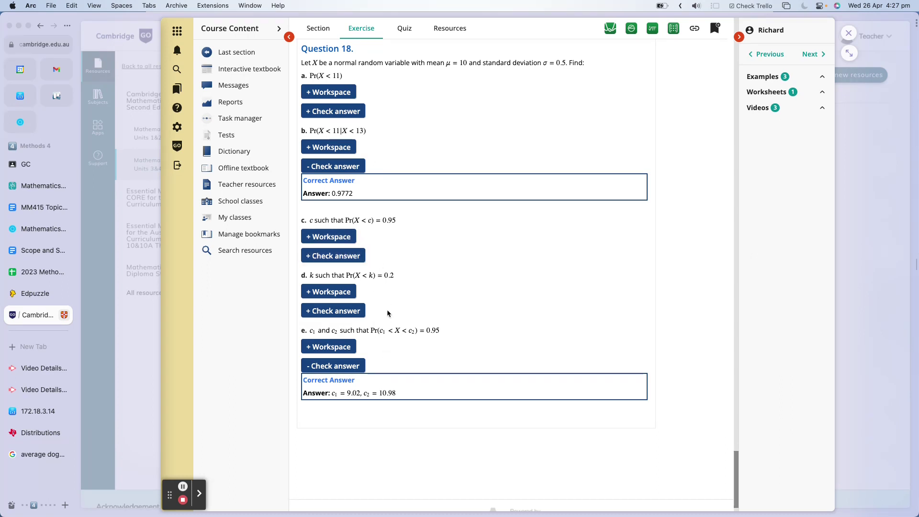
key(super+grave)
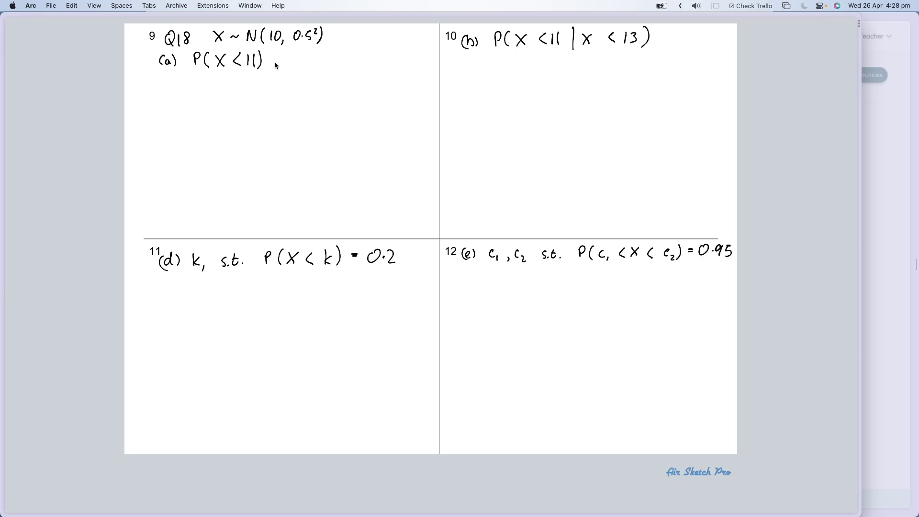
Start a Normal Cdf calculation from the Probability menu in the TI-Nspire calculator.
key(super+Tab)
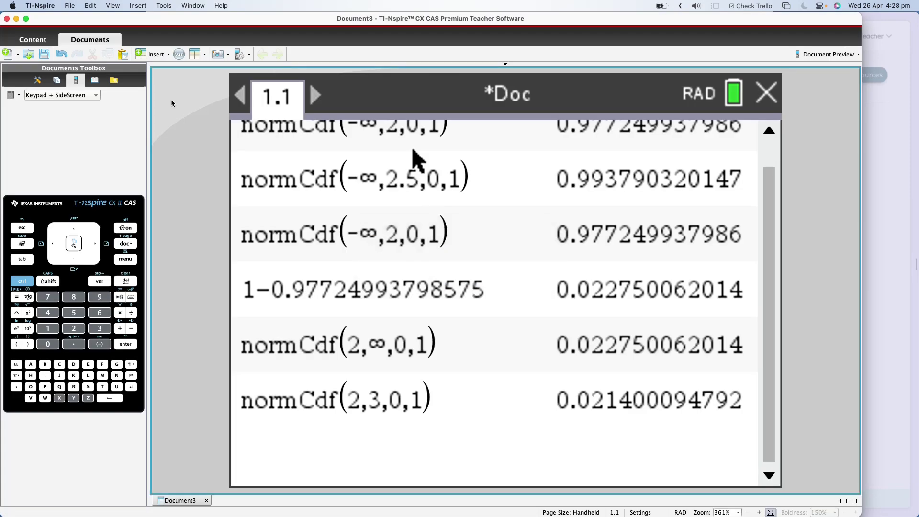
click(136, 260)
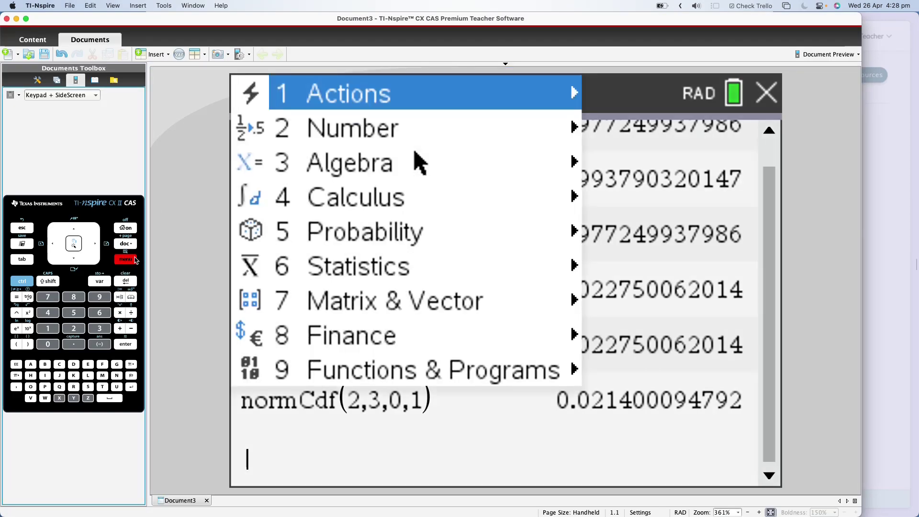
key(5)
key(5)
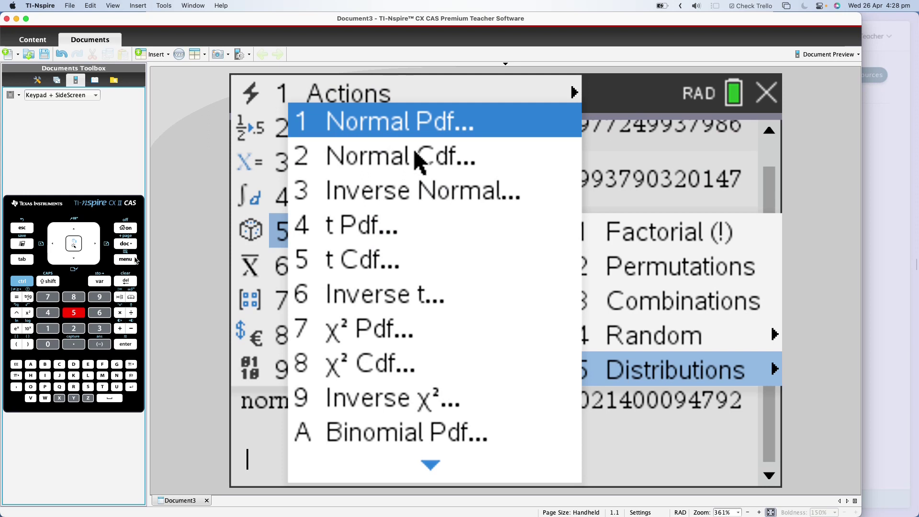
key(2)
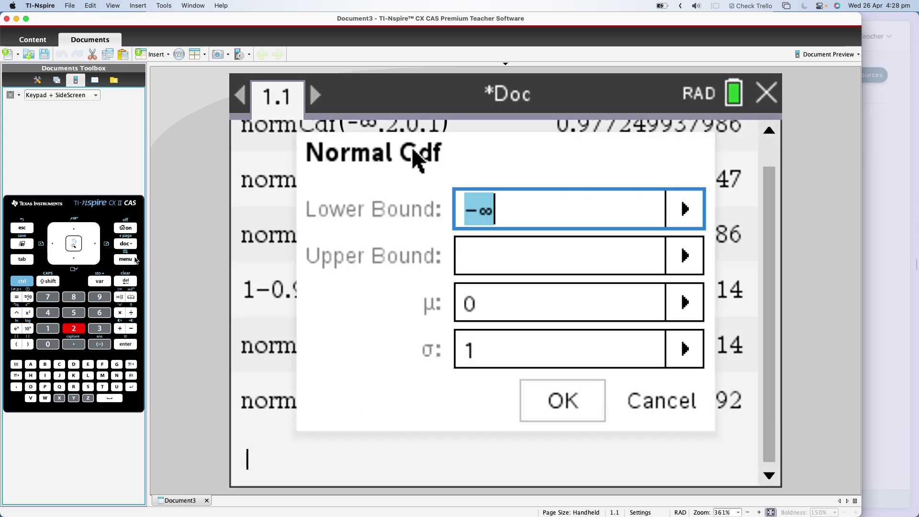
Enter upper bound 11, mean 10, σ 0.5 and evaluate, giving 0.977249937986.
key(Tab)
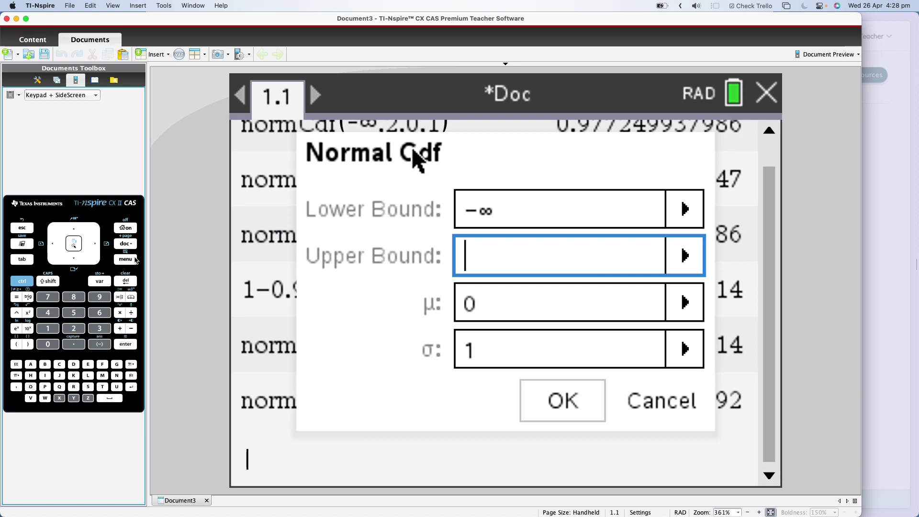
key(super+Tab)
key(super+Tab)
text(11)
key(Tab)
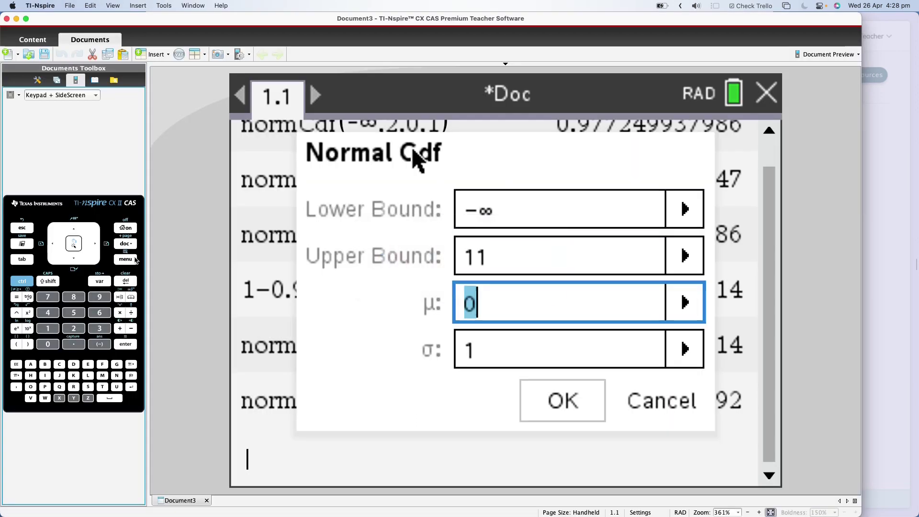
key(super+Tab)
key(super+Tab)
text(10)
key(super+Tab)
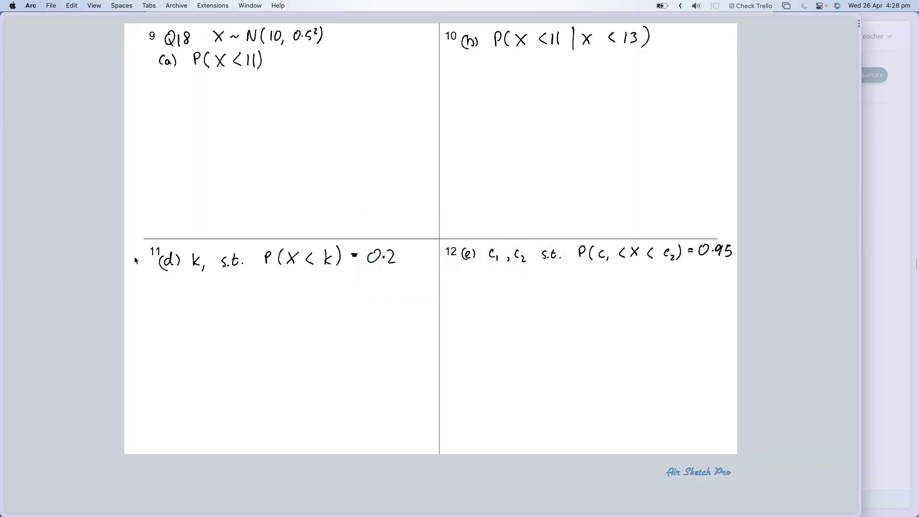
key(super+Tab)
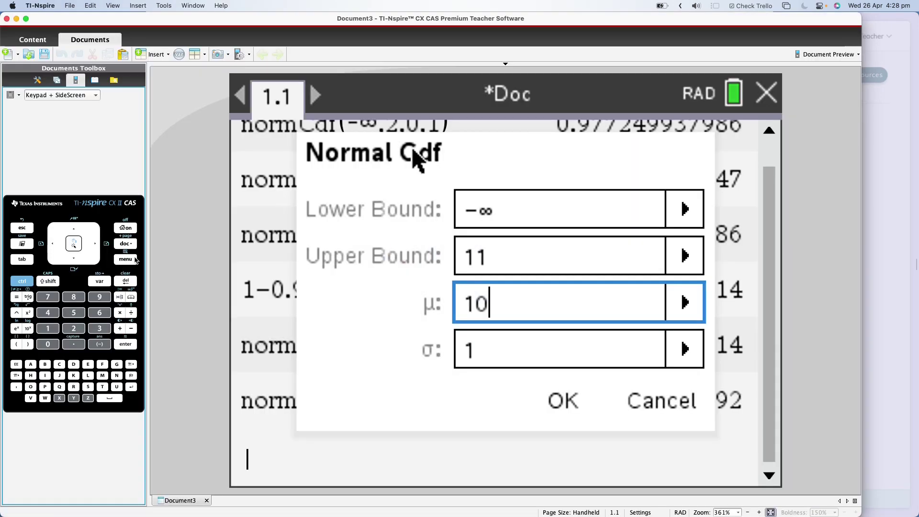
key(Tab)
text(0.5)
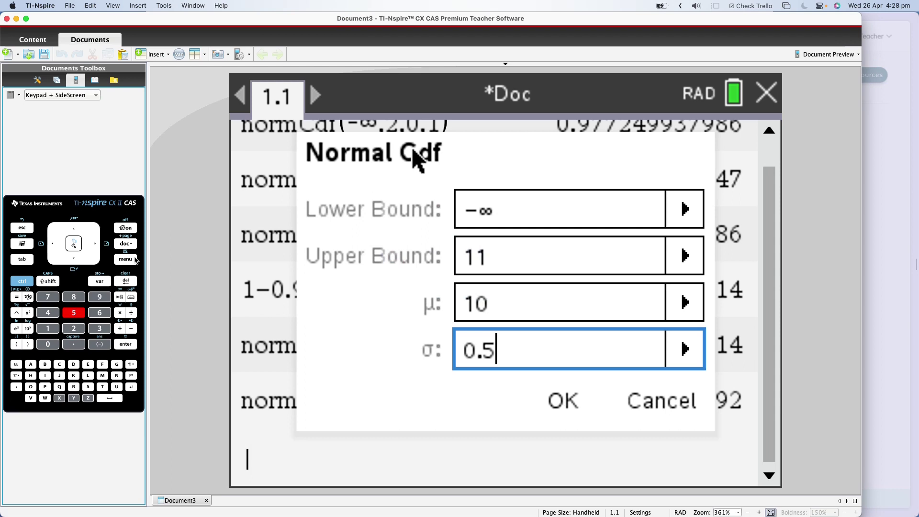
click(418, 160)
key(Return)
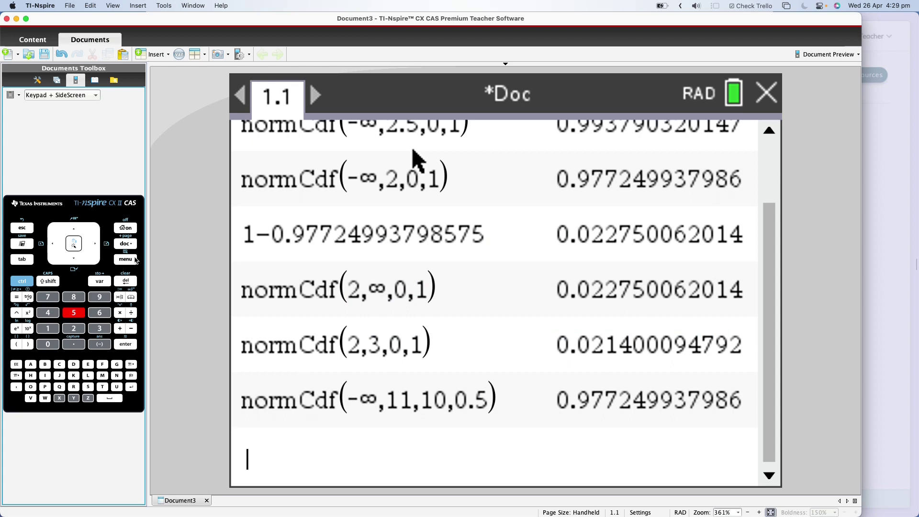
Reveal Question 18 part a's correct answer, 0.9772, in Cambridge GO.
key(super+Tab)
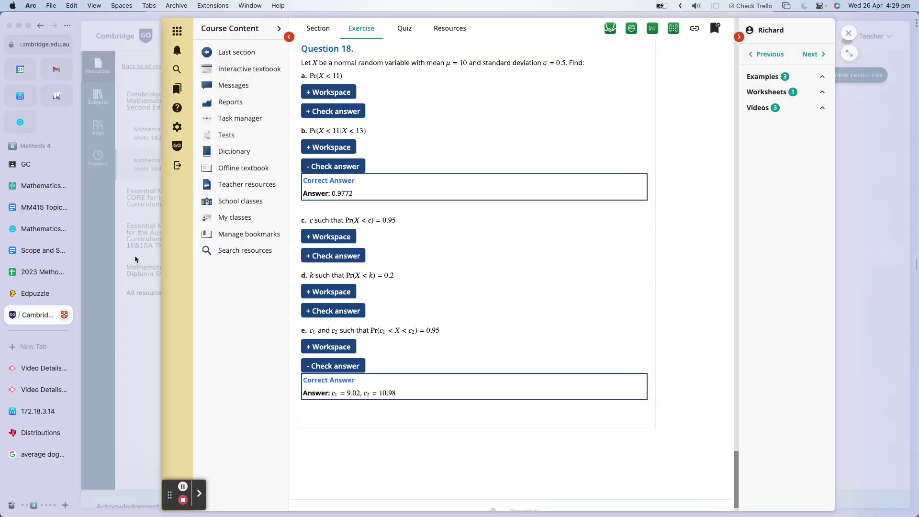
key(super+grave)
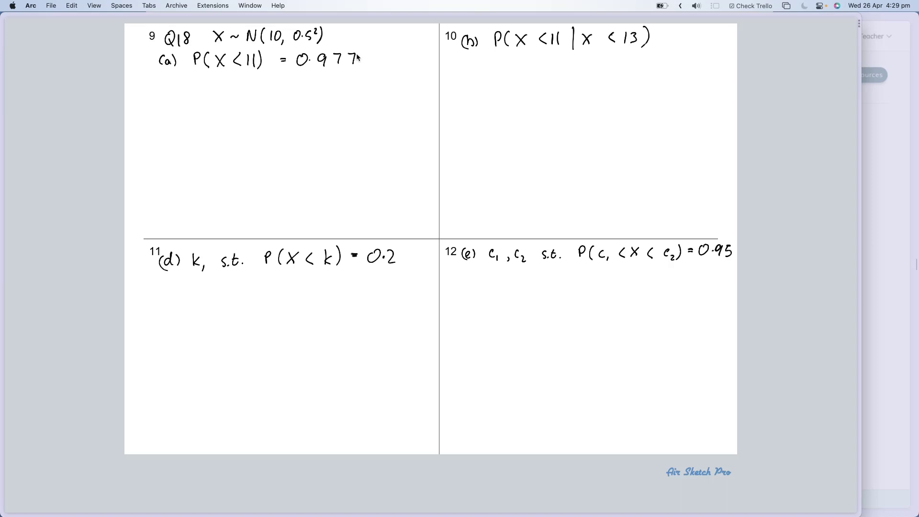
key(super+grave)
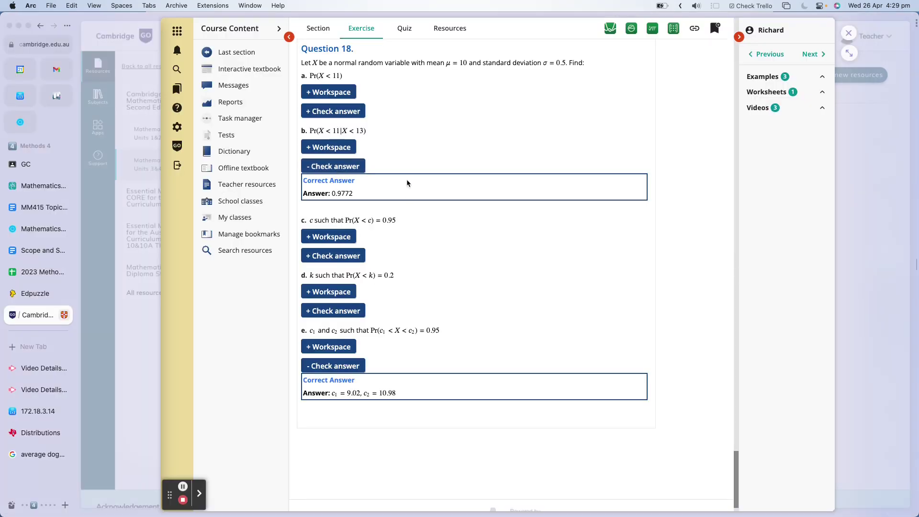
click(335, 113)
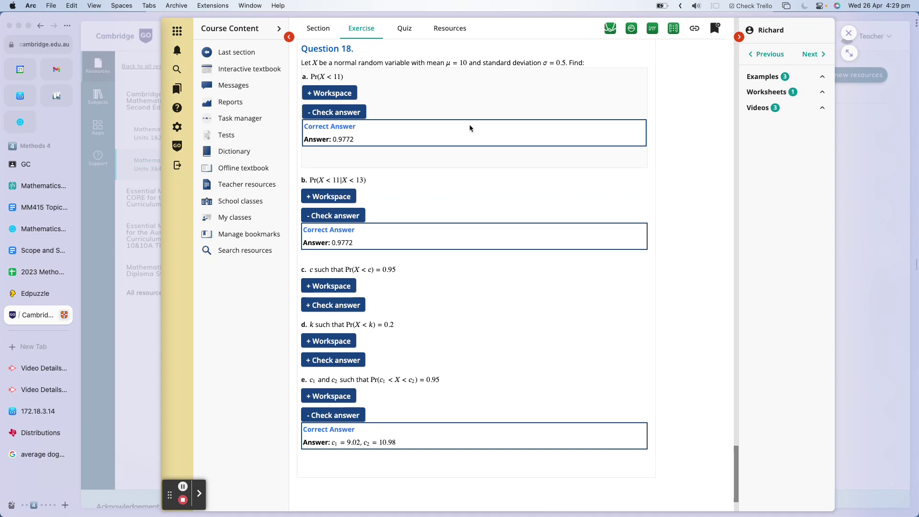
Bring the Air Sketch Pro Q18 whiteboard back to sketch part (a)'s curve.
key(super+grave)
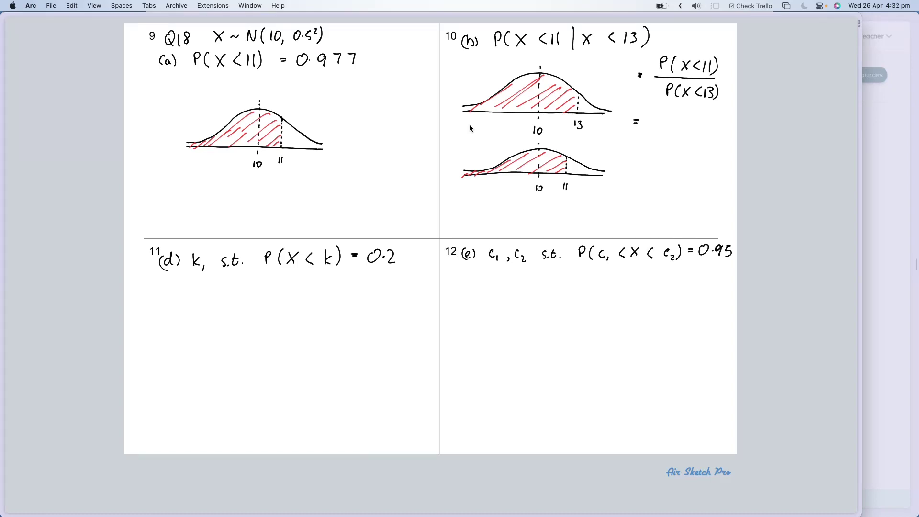
Insert a fraction template in the TI-Nspire calculator for the conditional probability.
key(super+Tab)
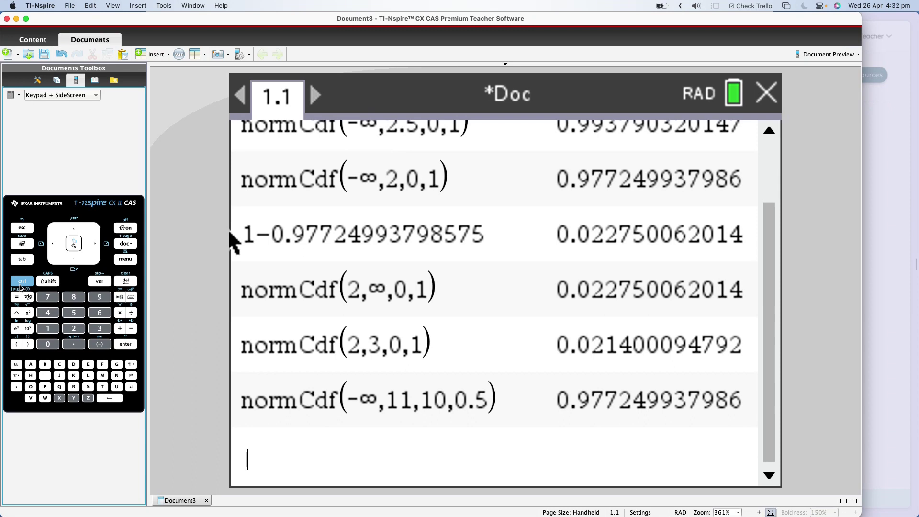
click(22, 281)
click(132, 314)
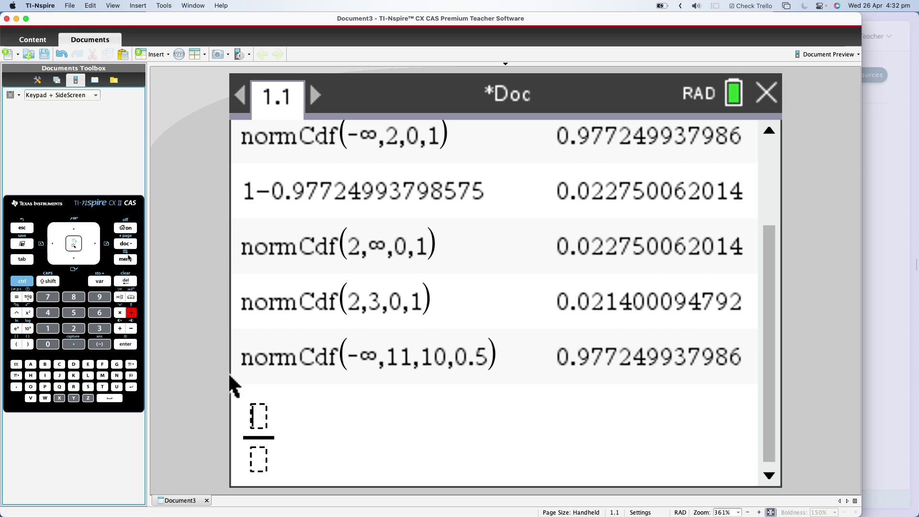
Fill the numerator with normCdf(−∞,11,10,0.5) and dismiss the syntax error.
click(126, 259)
mouse_move(365, 231)
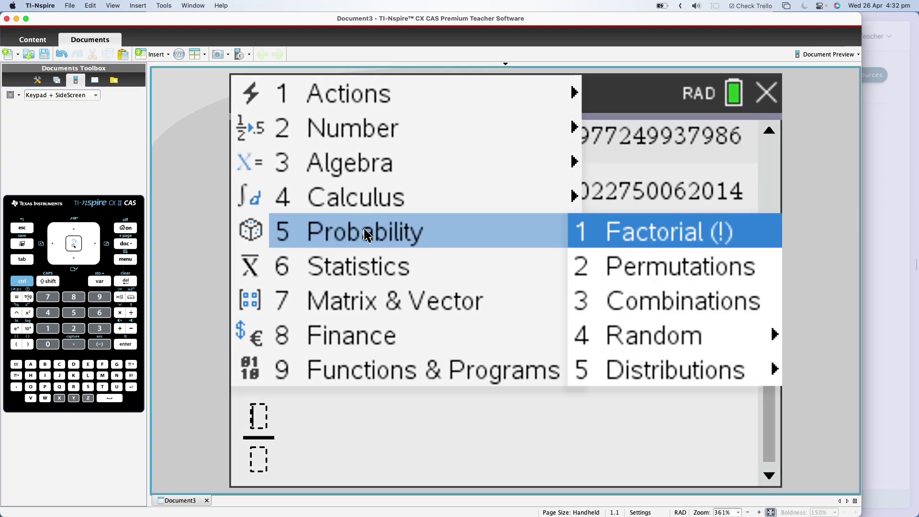
mouse_move(643, 369)
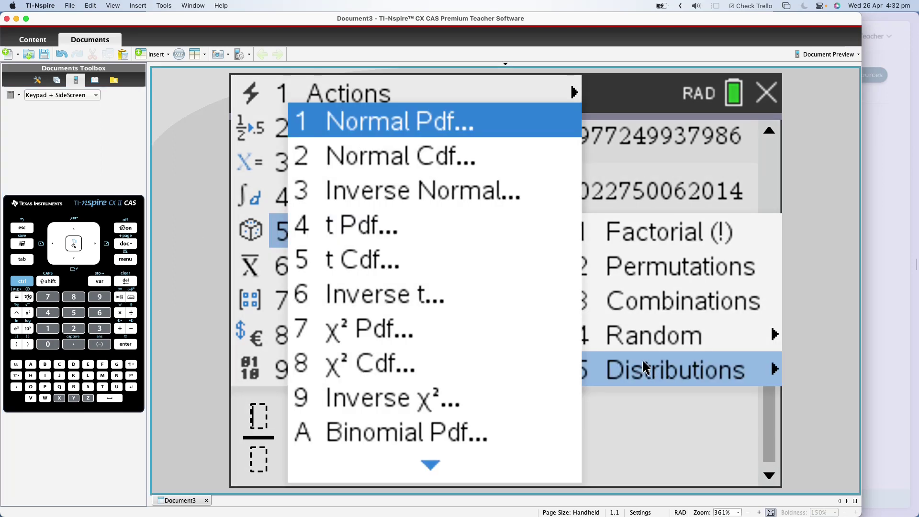
click(404, 159)
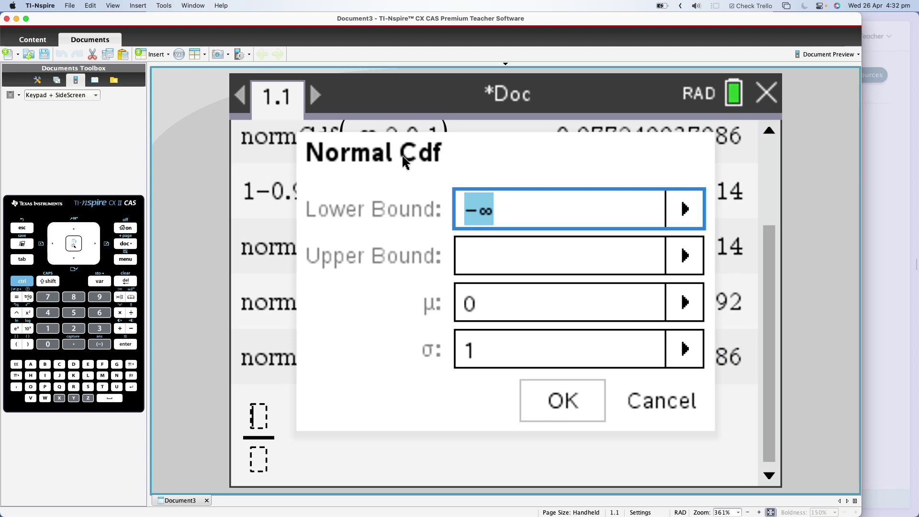
key(Tab)
text(11)
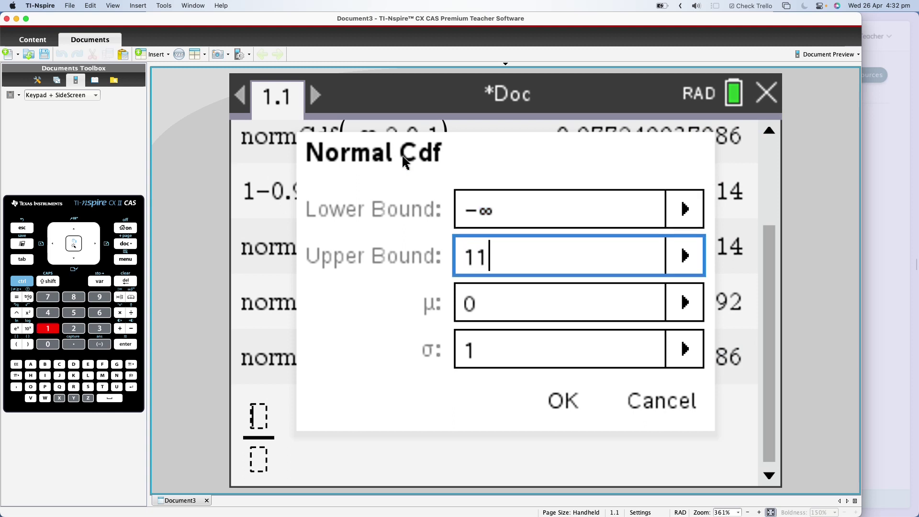
key(Tab)
text(10)
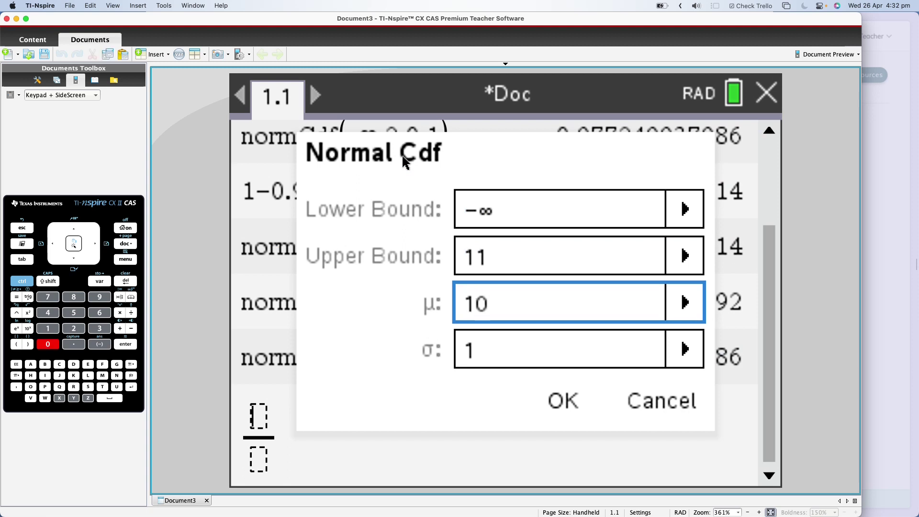
key(Tab)
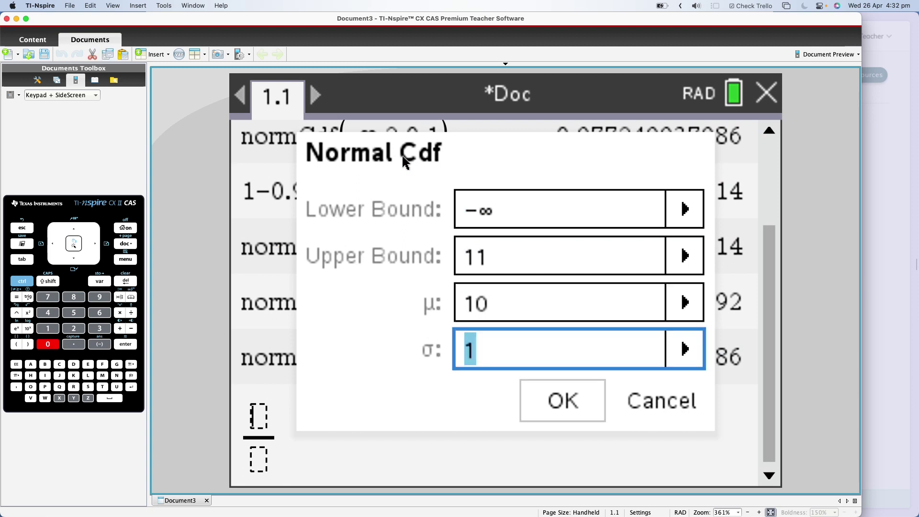
key(super+Tab)
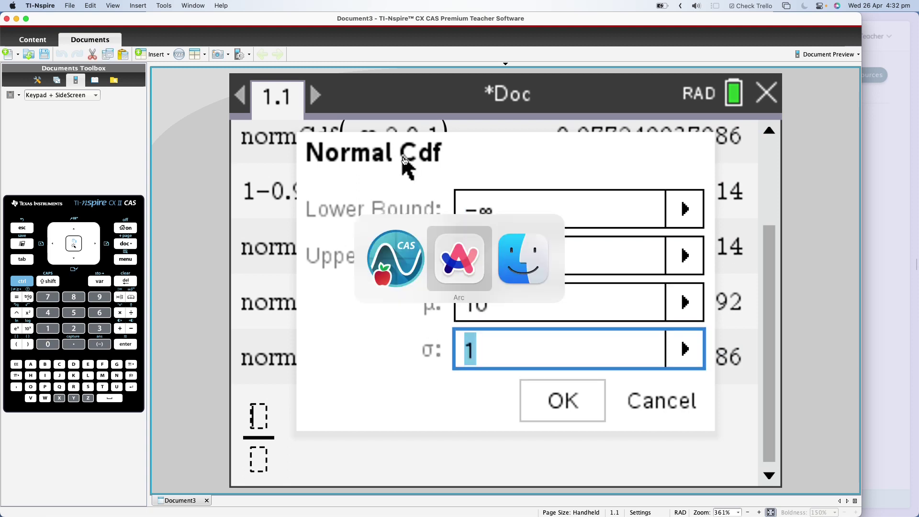
key(super+Tab)
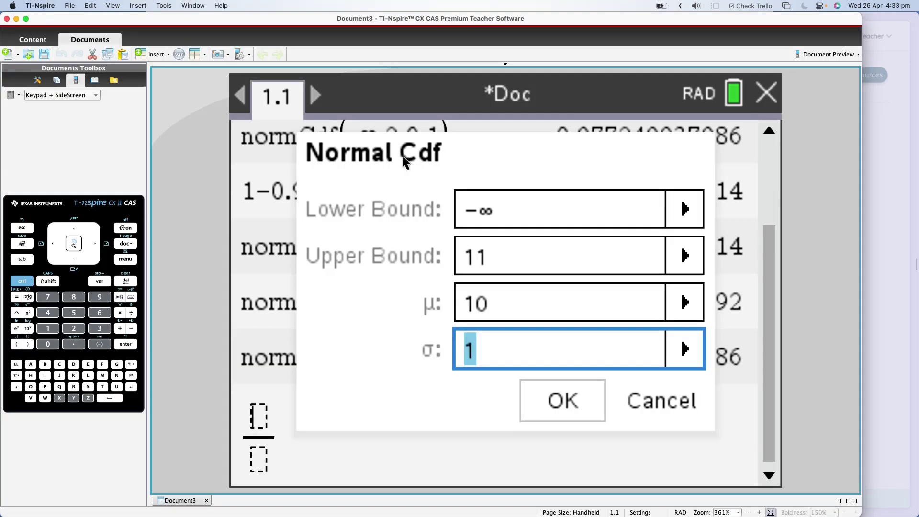
text(0.5)
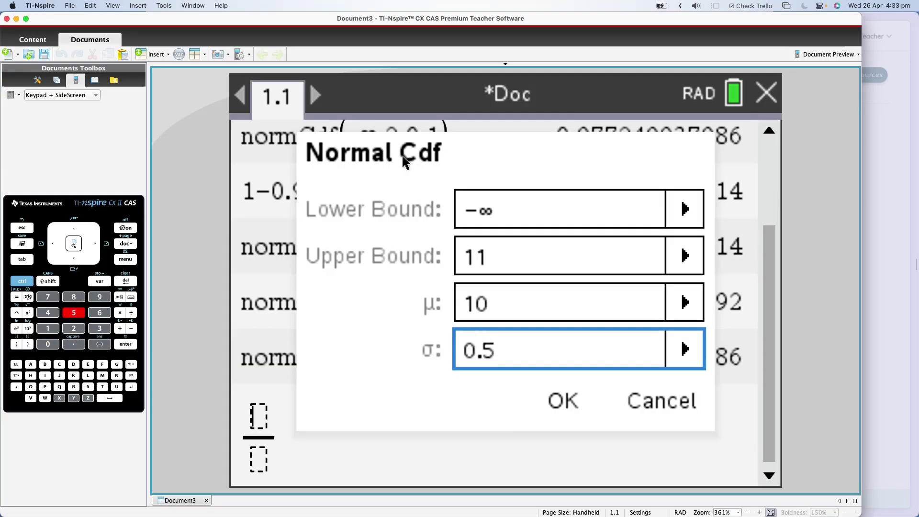
key(Tab)
key(Return)
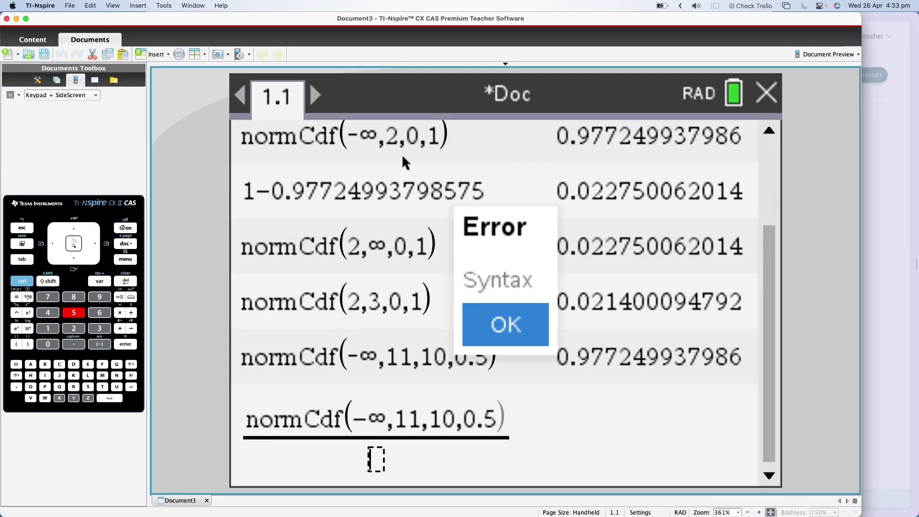
click(486, 322)
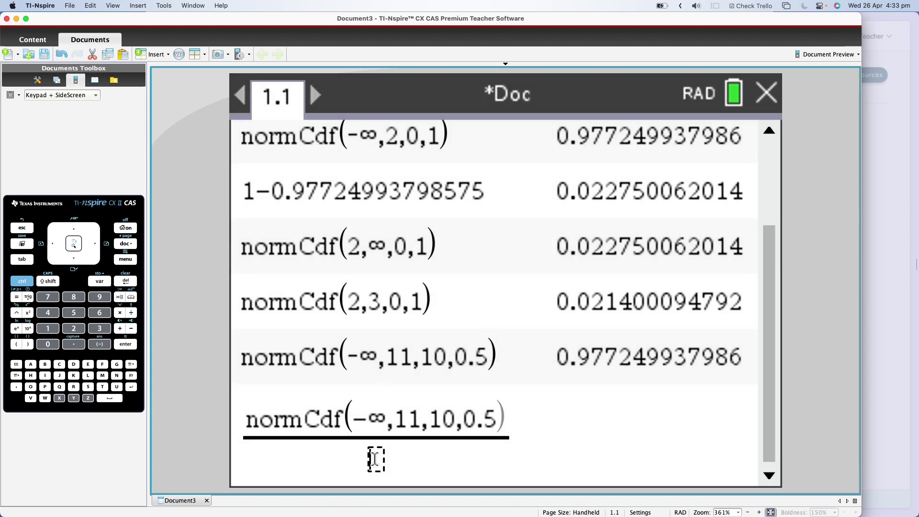
Enter normCdf(−∞,13,10,0.5) as the denominator, evaluating the fraction to 0.977249938953.
click(125, 260)
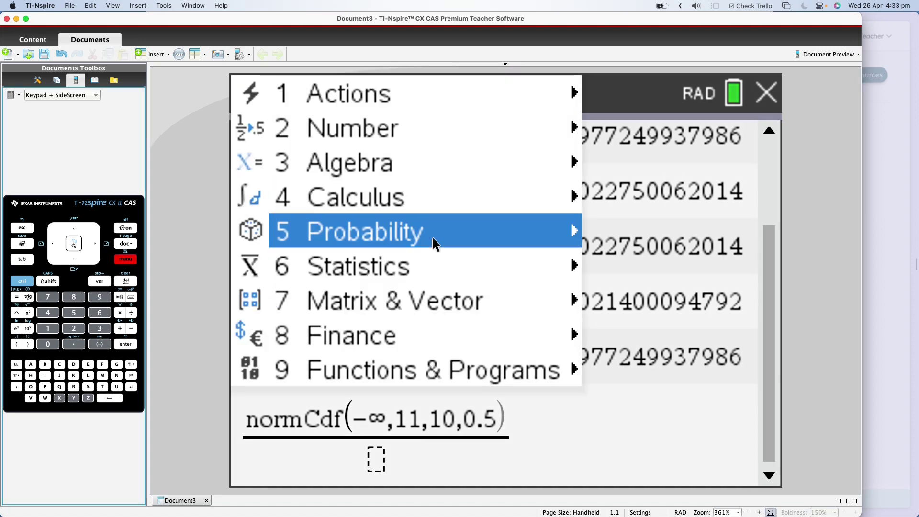
mouse_move(435, 238)
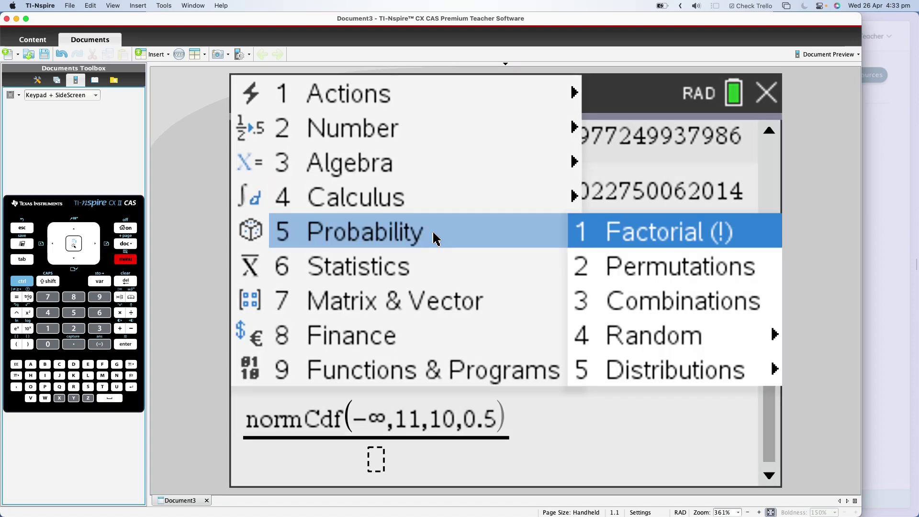
key(5)
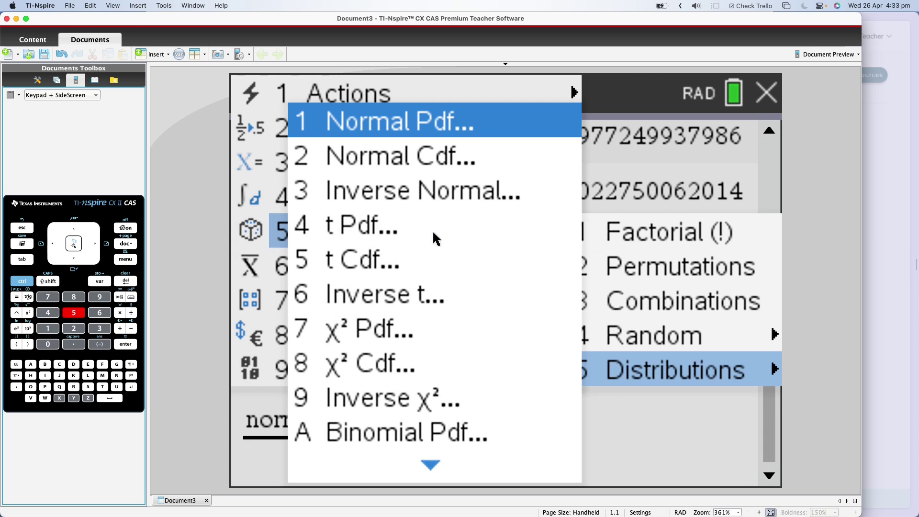
key(2)
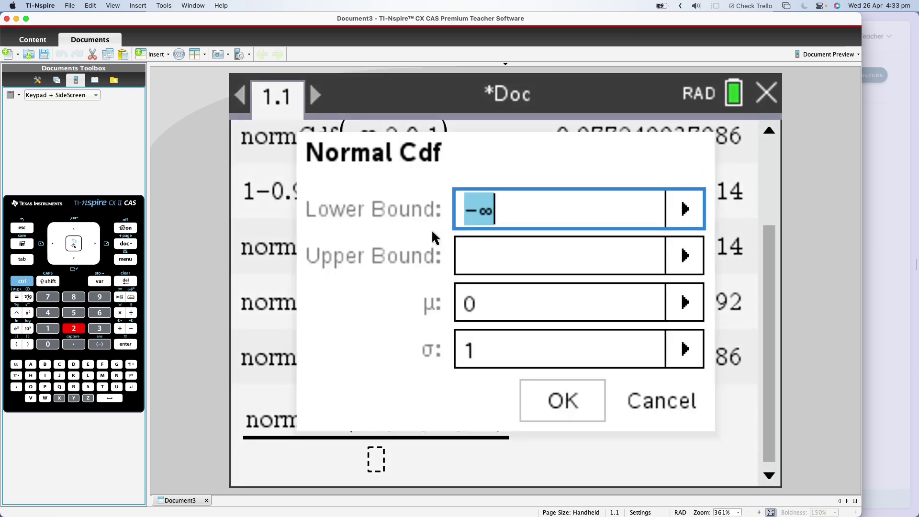
key(Tab)
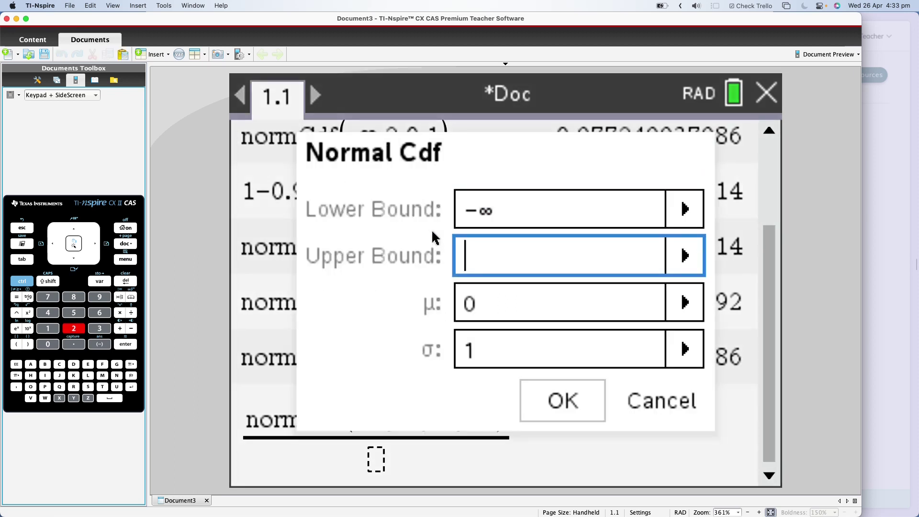
text(13)
key(Tab)
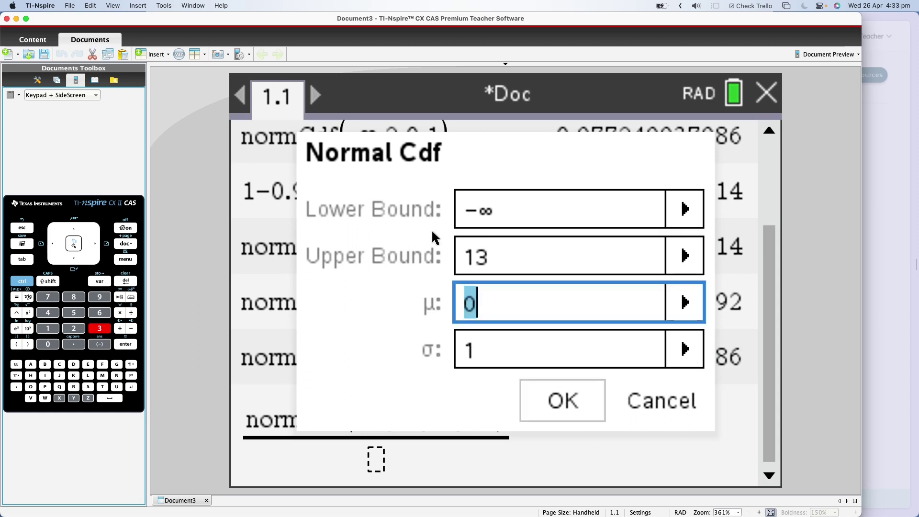
text(10)
key(Tab)
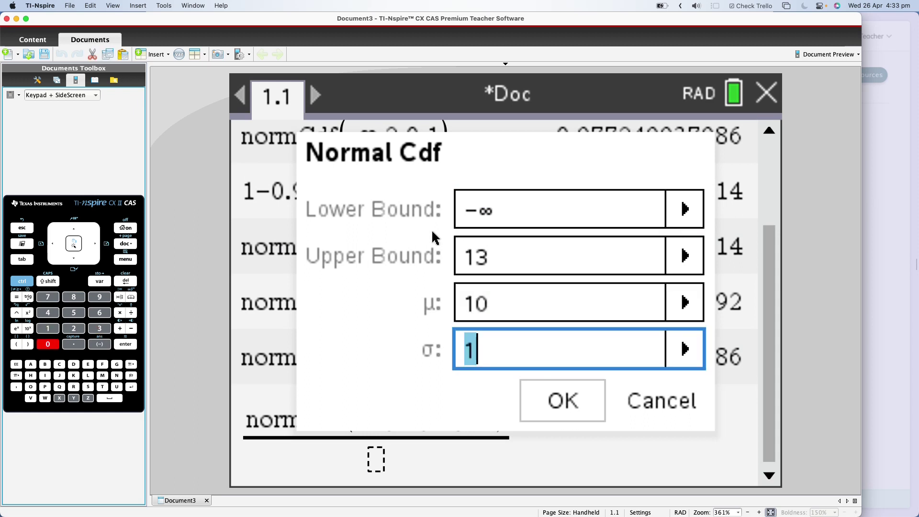
text(0.5)
key(Tab)
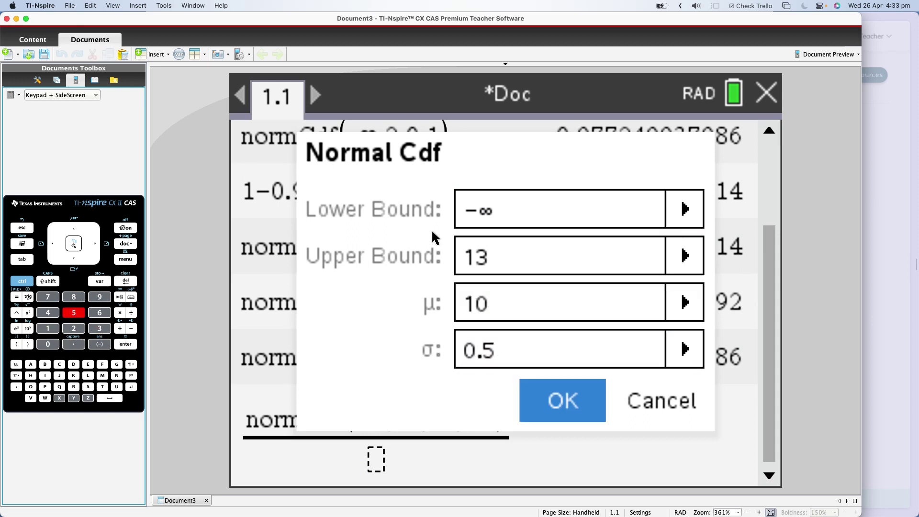
key(Return)
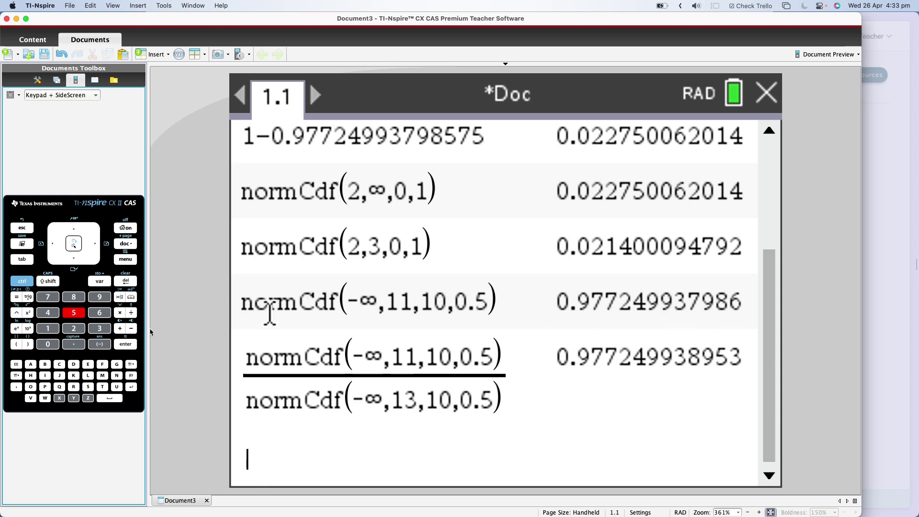
Bring Cambridge GO's Question 18 page, with 0.9772 for parts a and b, into view.
key(super+Tab)
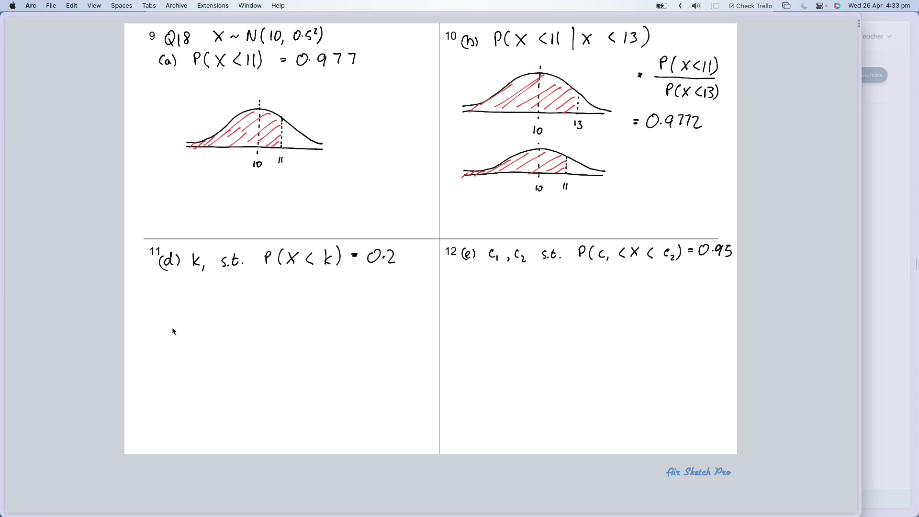
key(ctrl+Tab)
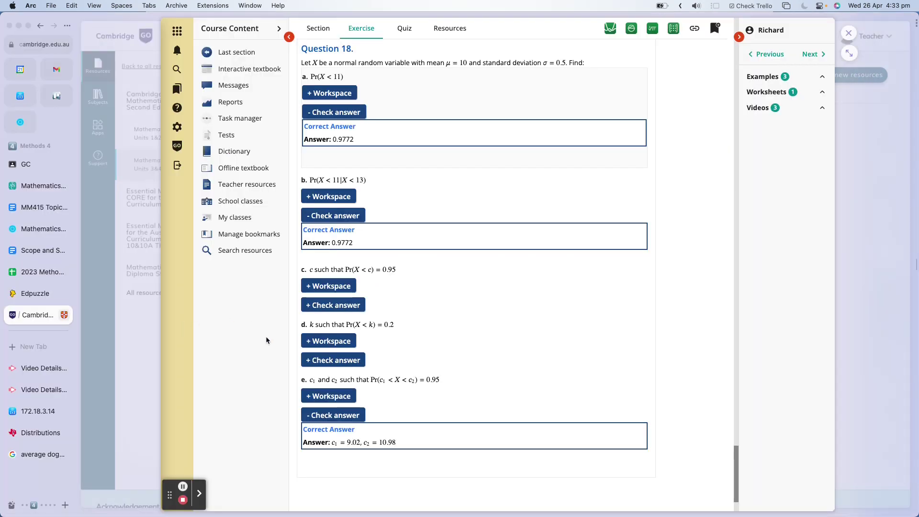